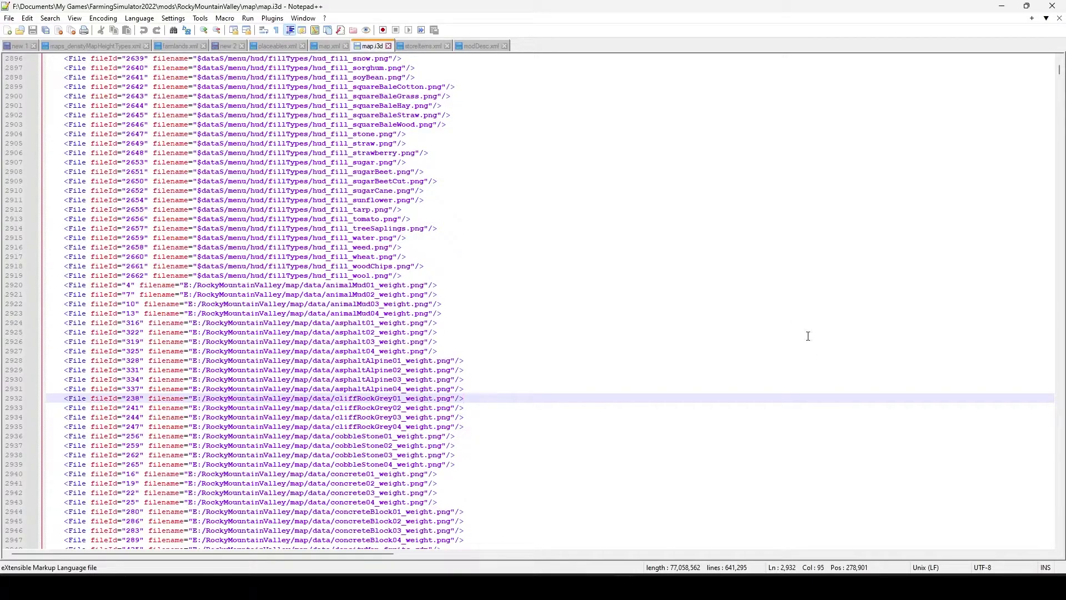
Step: Open RockyMountainValley > map > data in File Explorer to show its weight image thumbnails
click(502, 588)
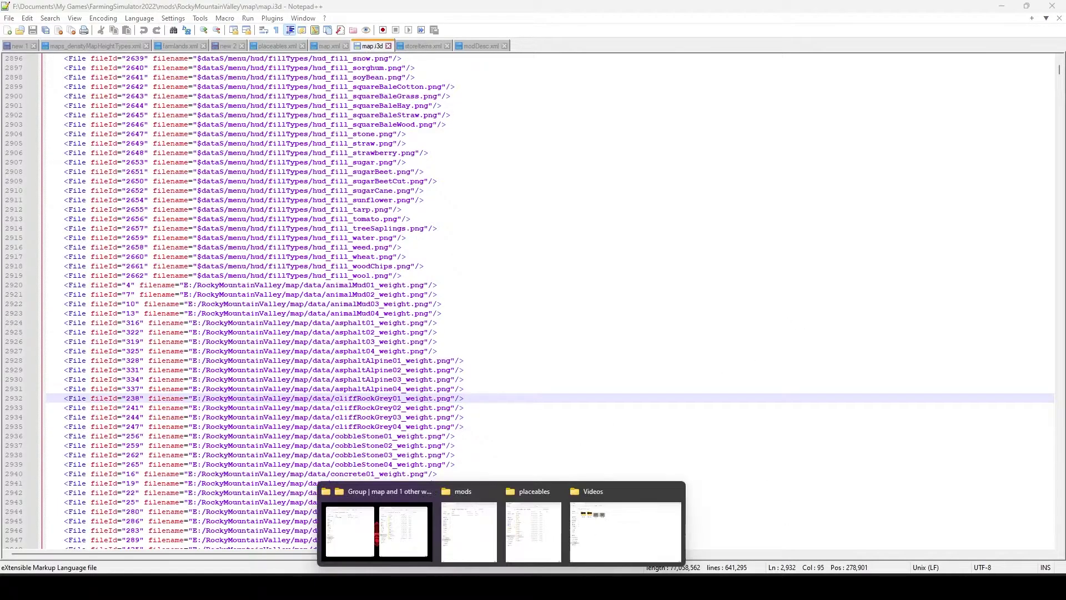
click(446, 542)
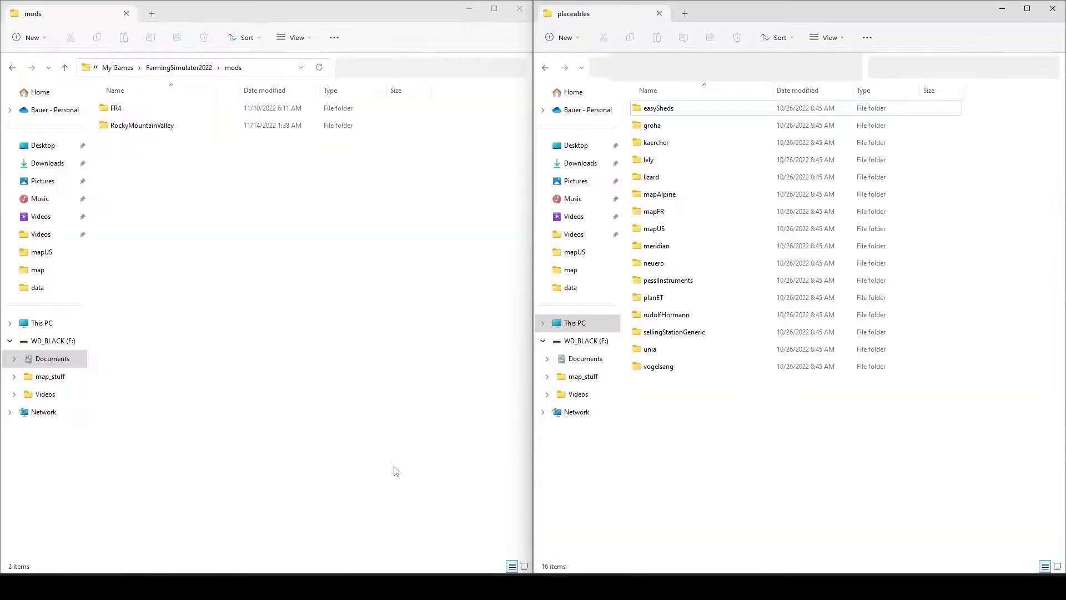
double_click(121, 125)
double_click(124, 107)
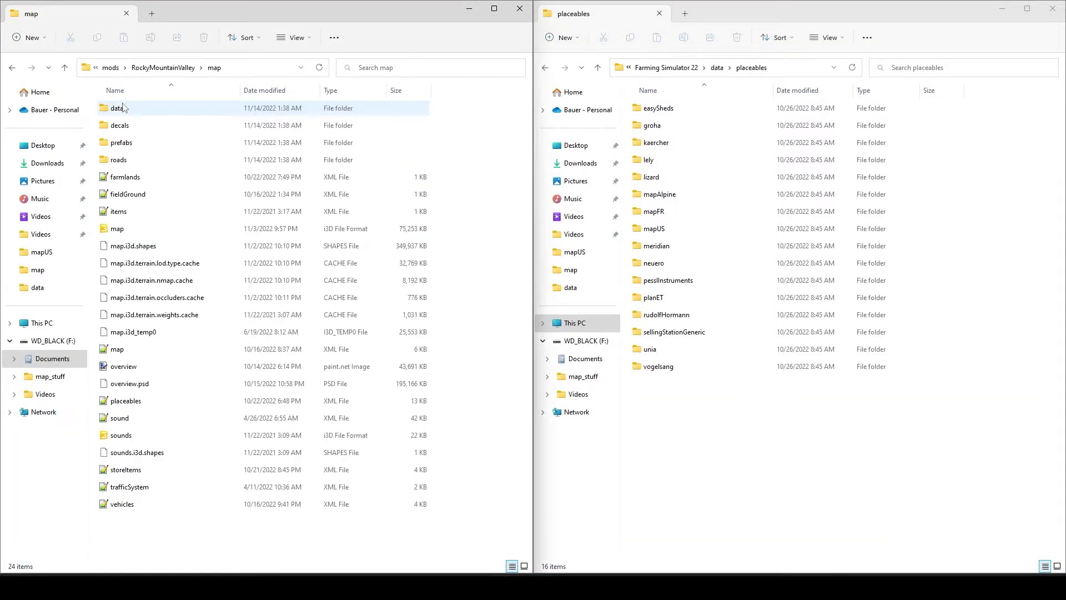
double_click(123, 108)
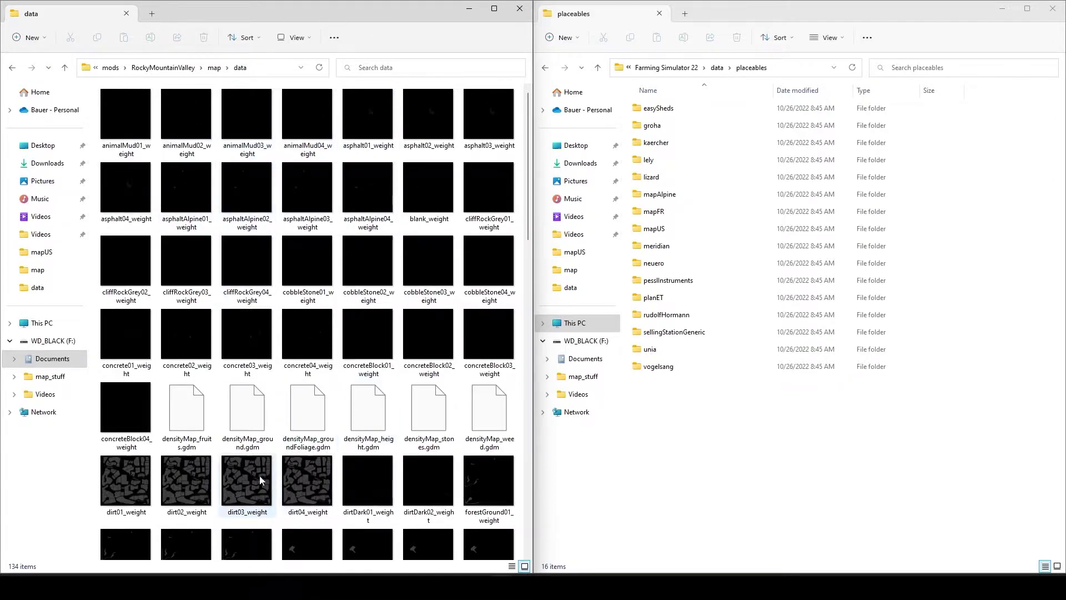
mouse_move(623, 588)
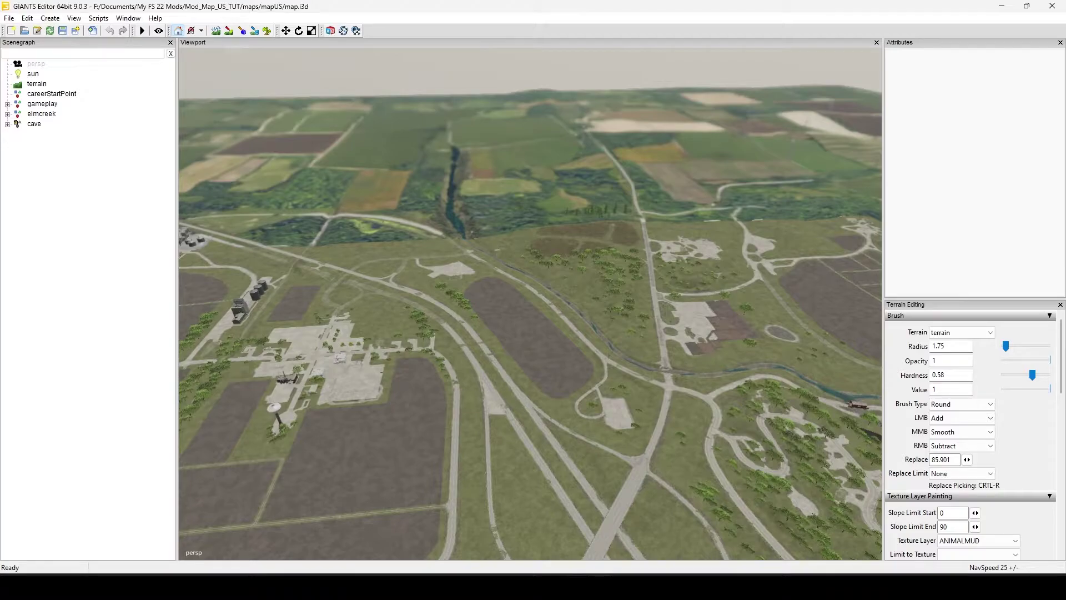
Step: Bring the data and placeables folder windows back in front of GIANTS Editor
mouse_move(500, 586)
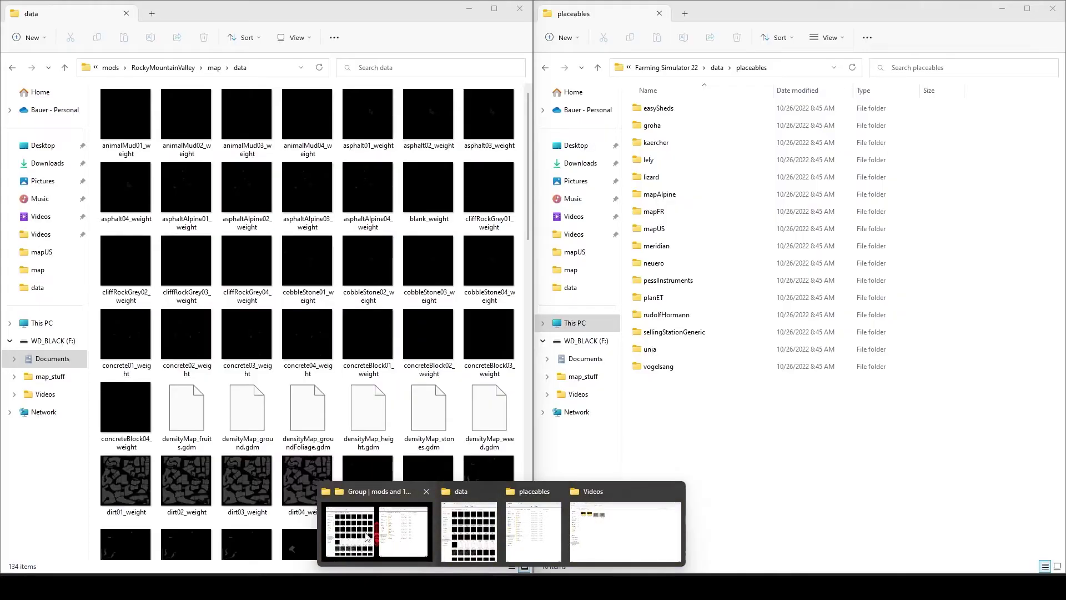
click(371, 533)
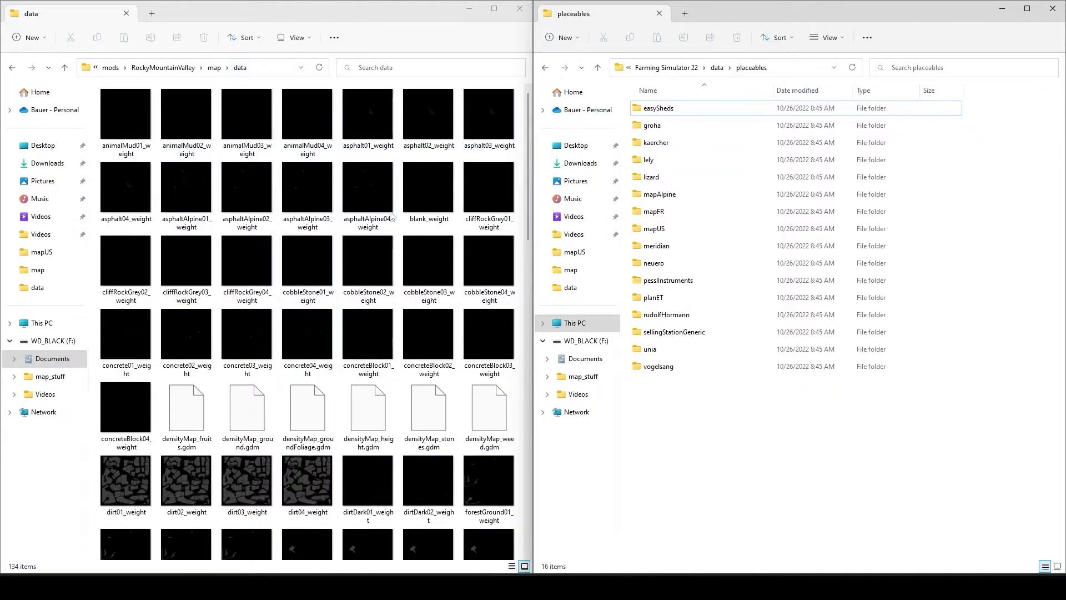
Step: Browse the data folder's weight images, then view map_dem.png in Photos
scroll(301, 260, down, 5)
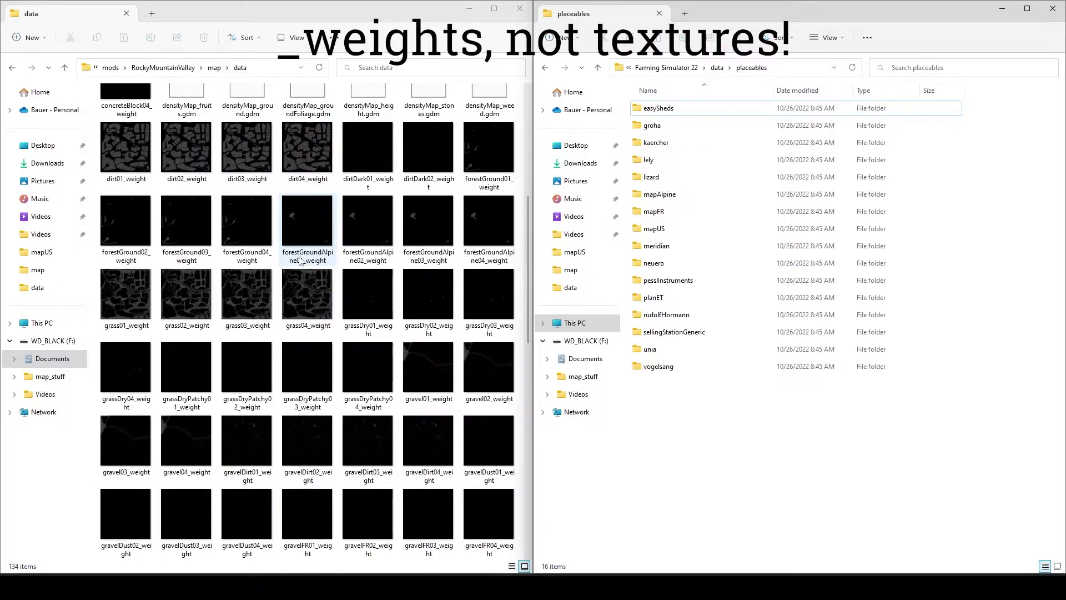
scroll(296, 264, up, 5)
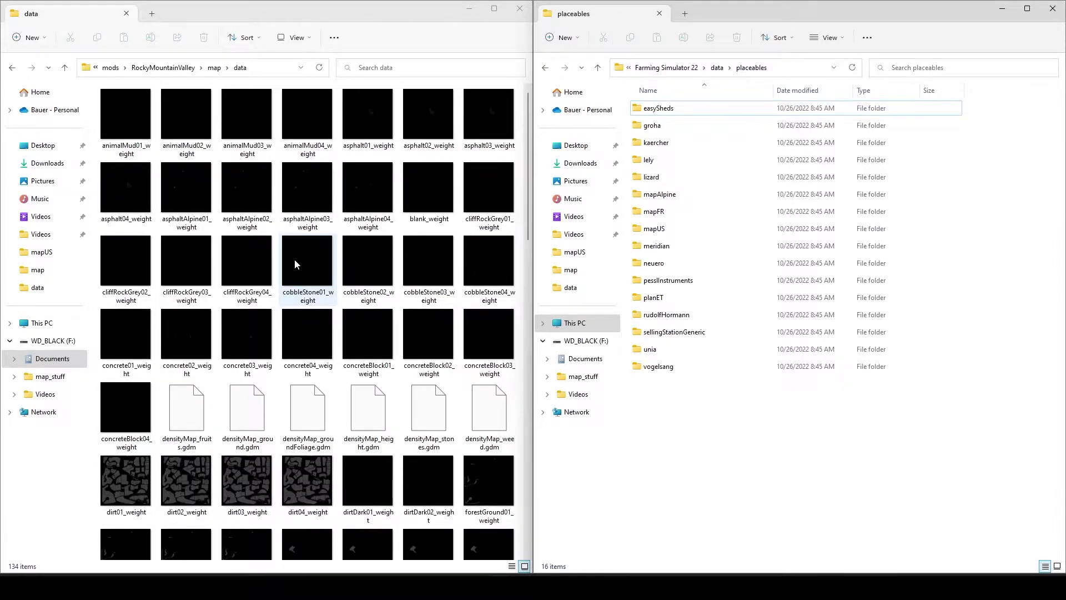
scroll(296, 275, down, 5)
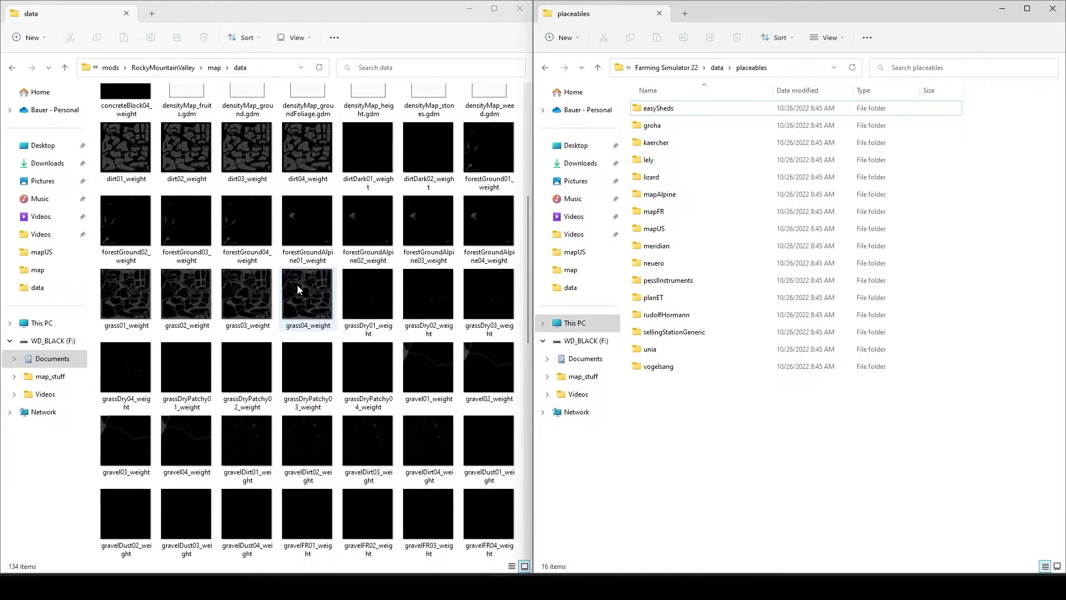
scroll(298, 285, up, 5)
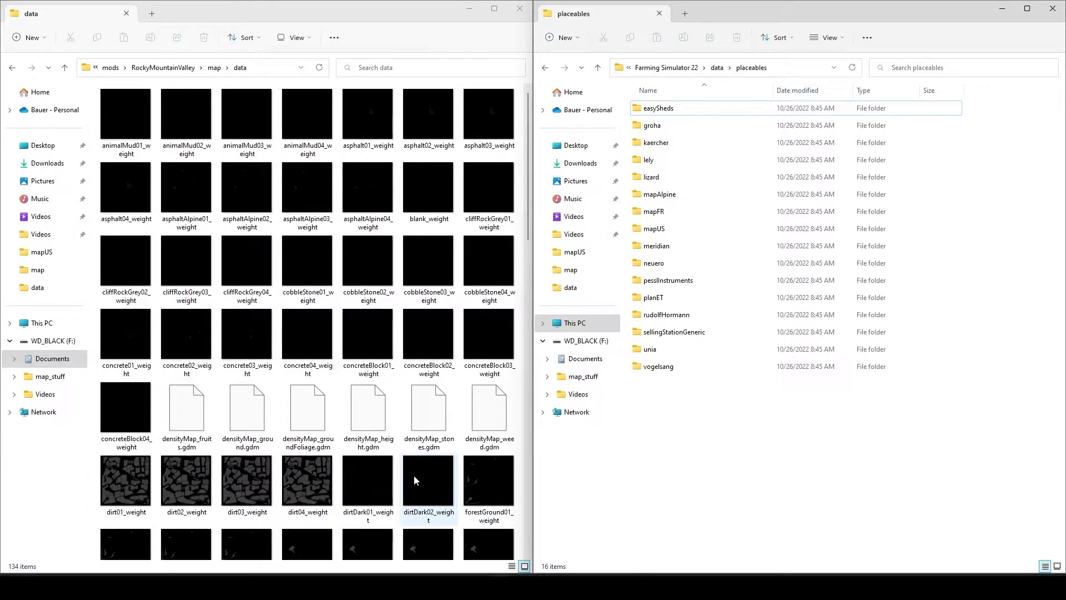
scroll(414, 475, down, 5)
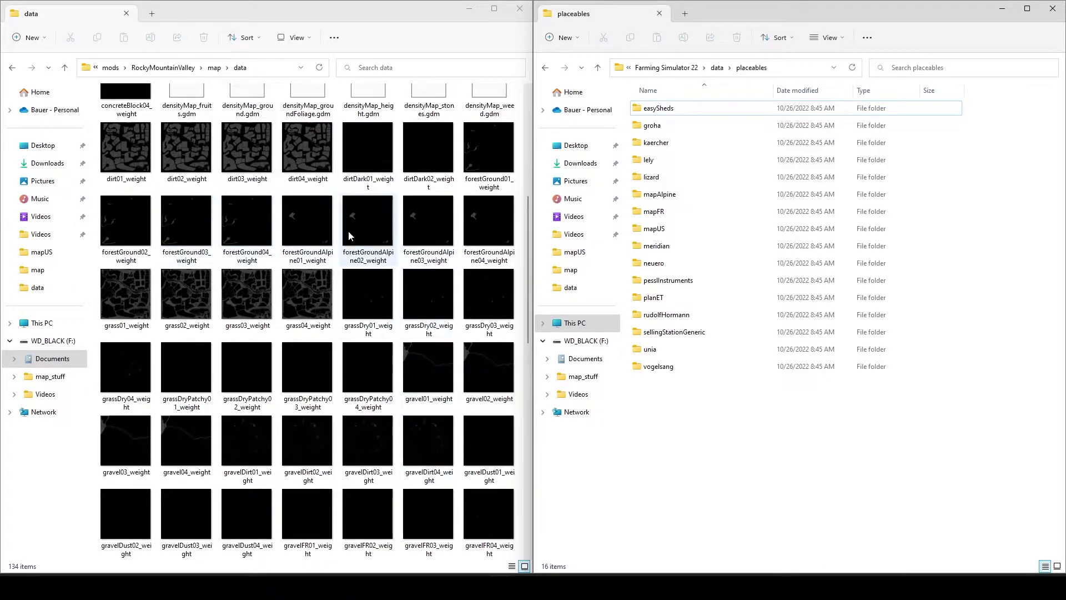
scroll(499, 266, down, 10)
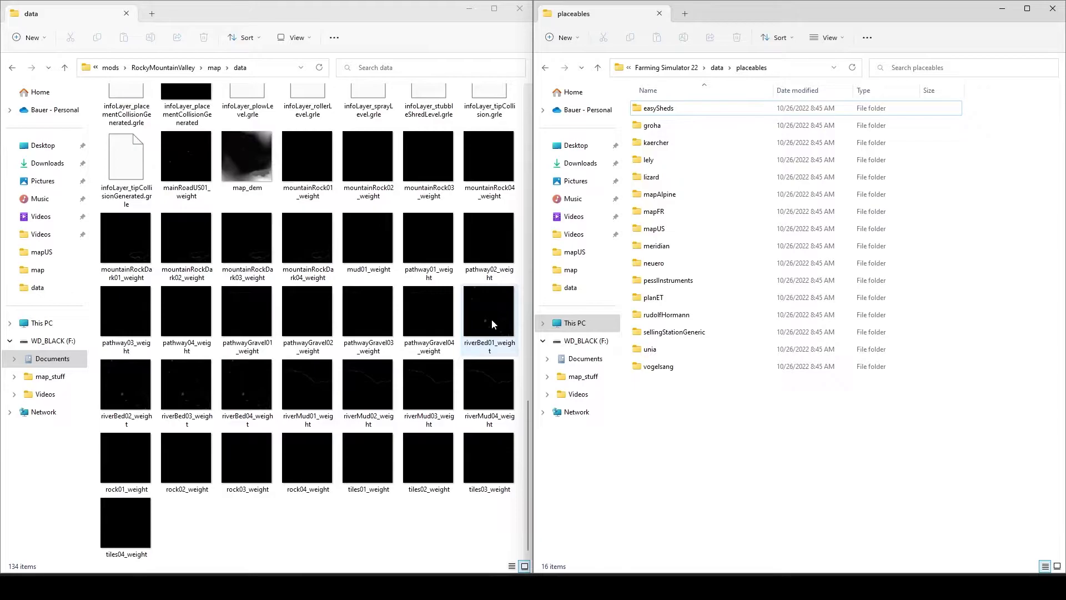
scroll(492, 324, up, 5)
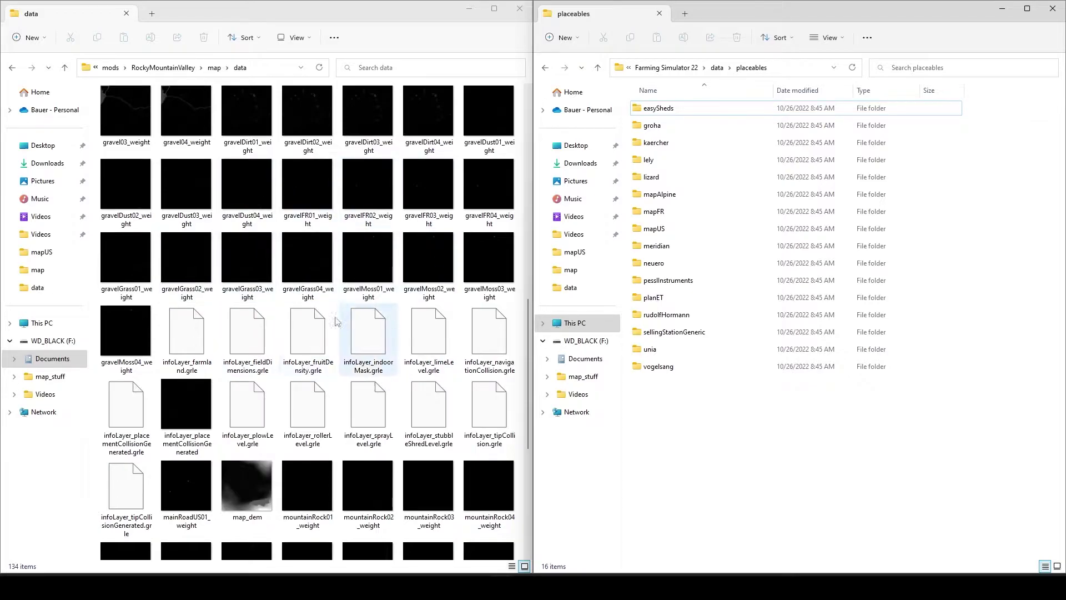
scroll(328, 422, down, 4)
scroll(329, 425, up, 4)
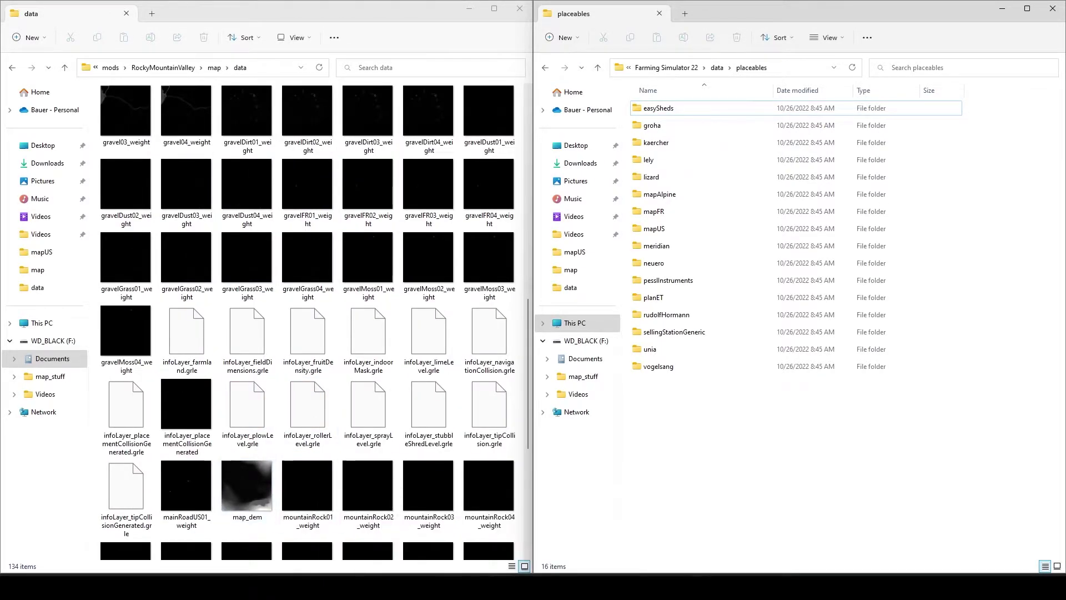
click(697, 586)
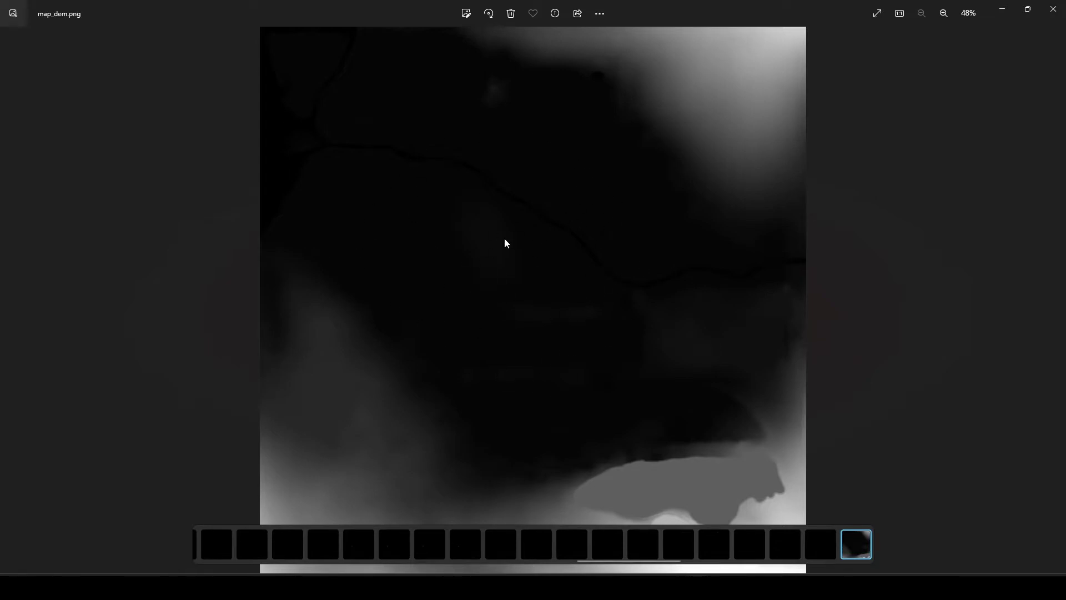
Step: Minimize Photos and both folder windows, bringing map.i3d in Notepad++ forward
click(1003, 9)
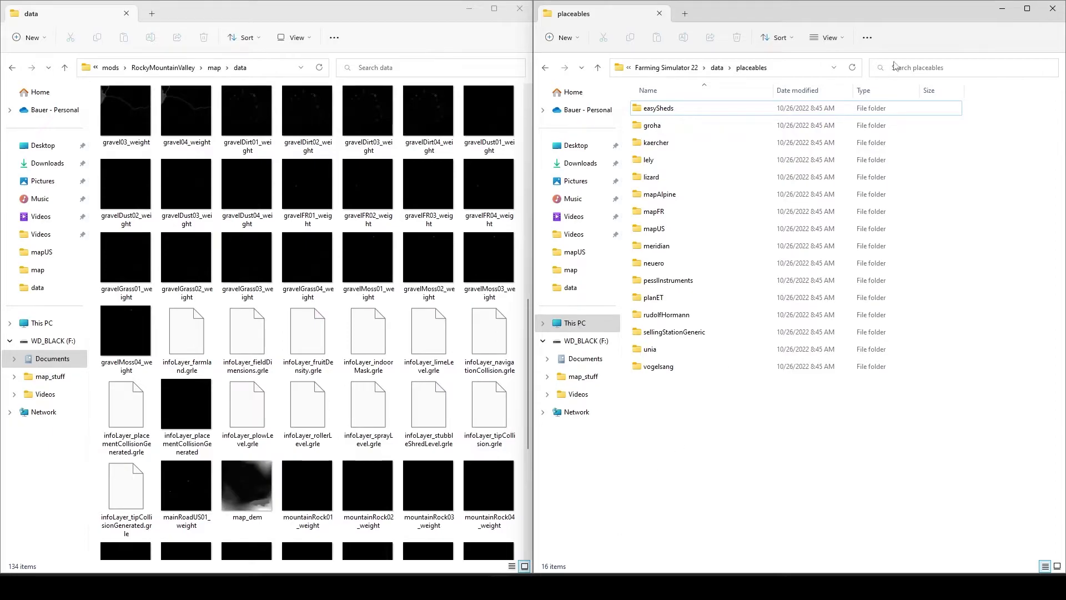
click(1002, 8)
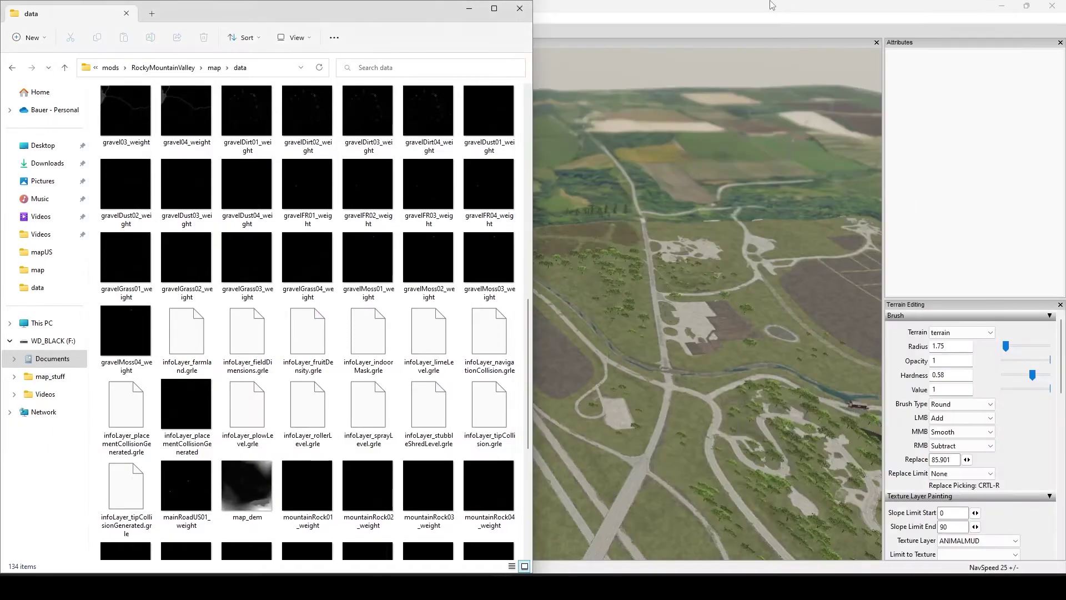
click(467, 9)
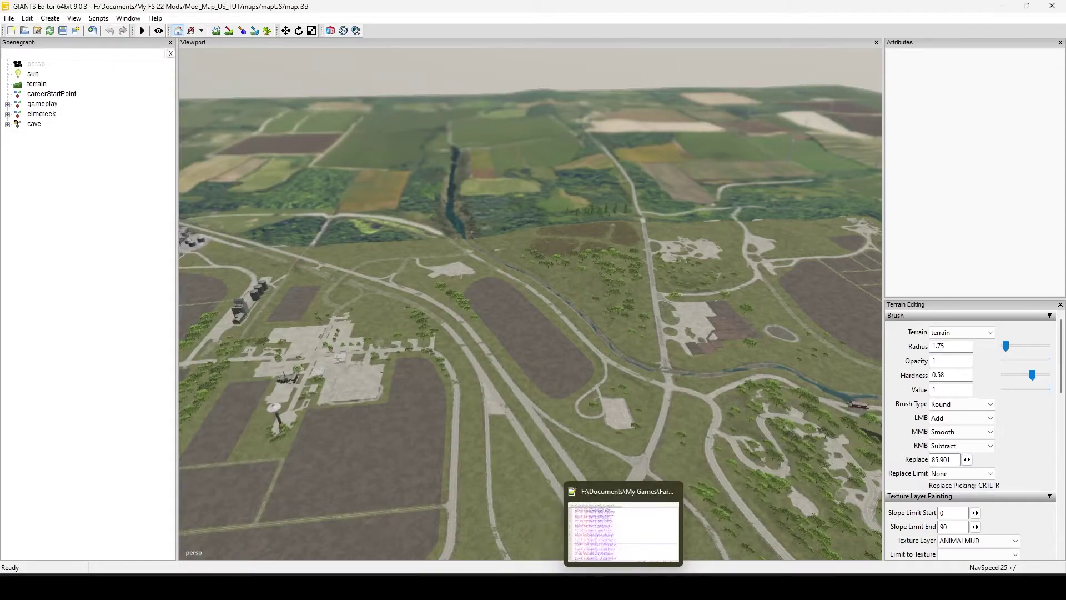
click(624, 586)
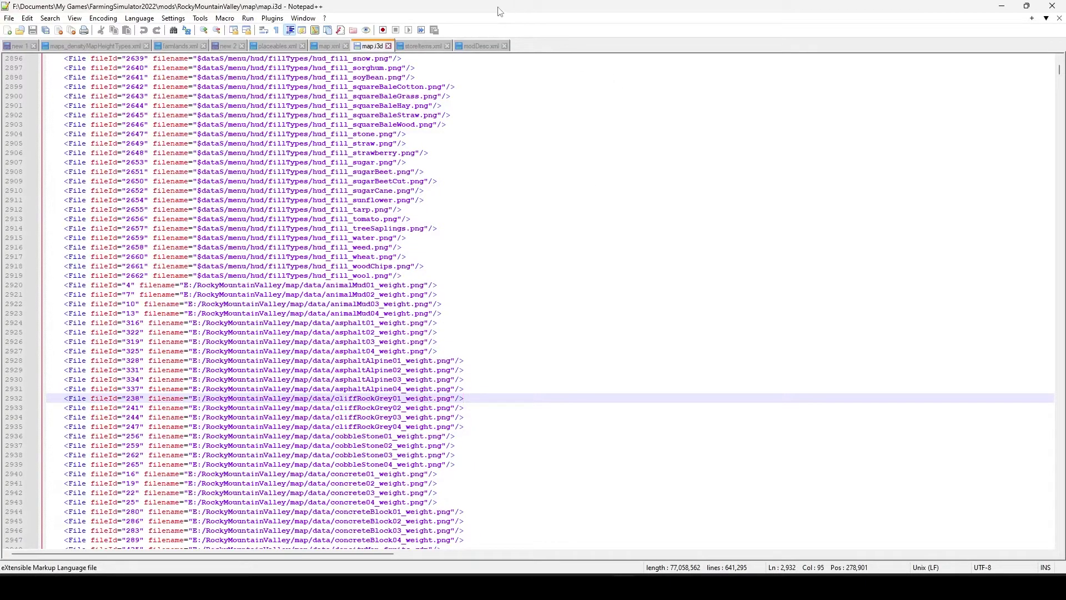
Step: Show modDesc.xml to review the Rocky Mountain Reserve map entry and placeable store items
click(476, 46)
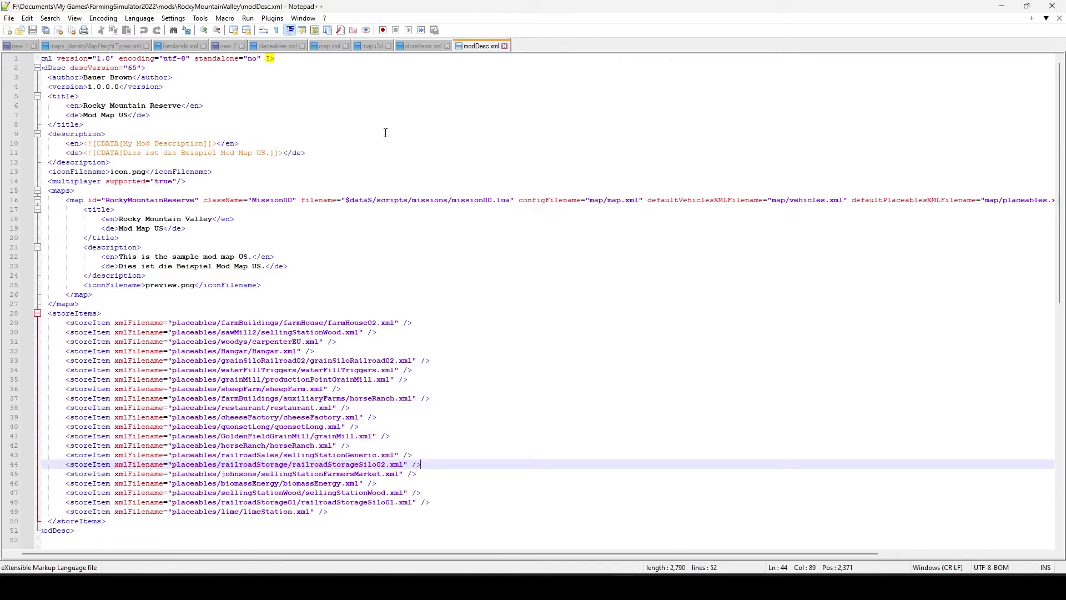
Step: In map.xml, select the storeItems path on line 17
click(334, 48)
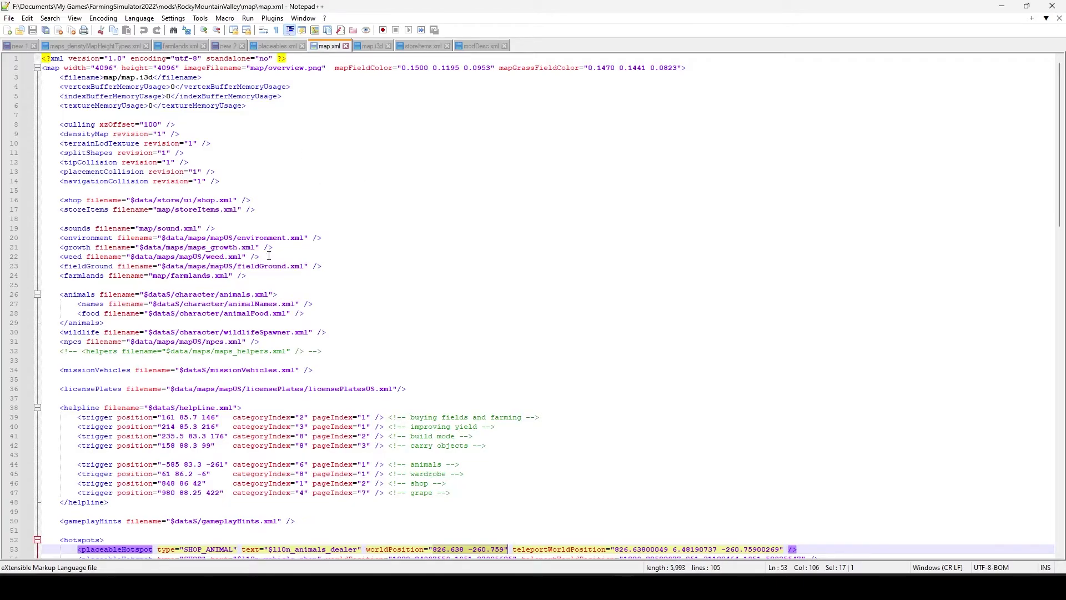
scroll(394, 220, down, 2)
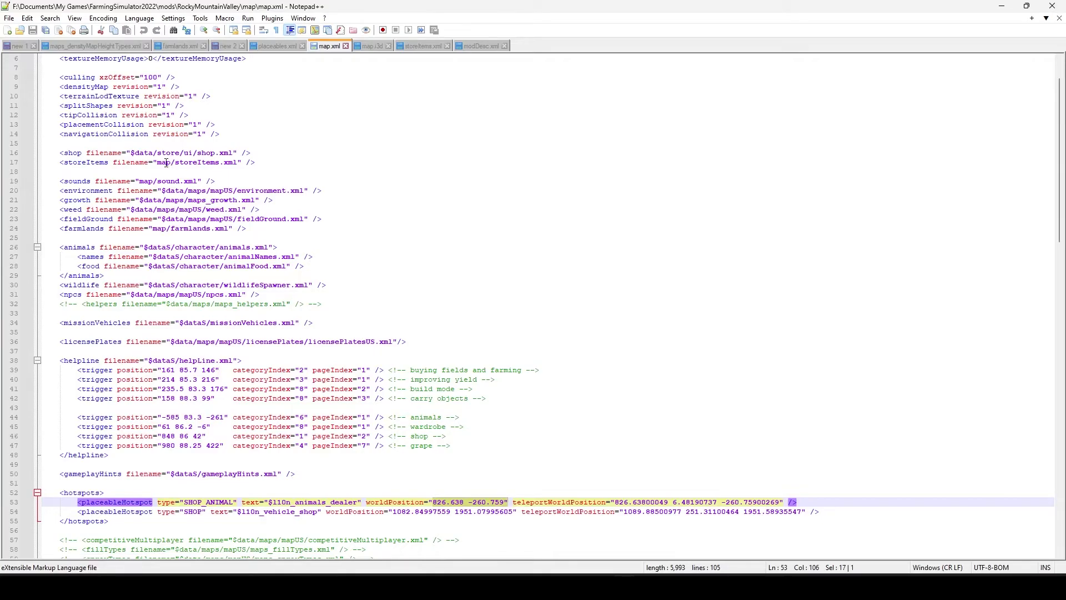
drag(166, 163, 220, 162)
click(336, 162)
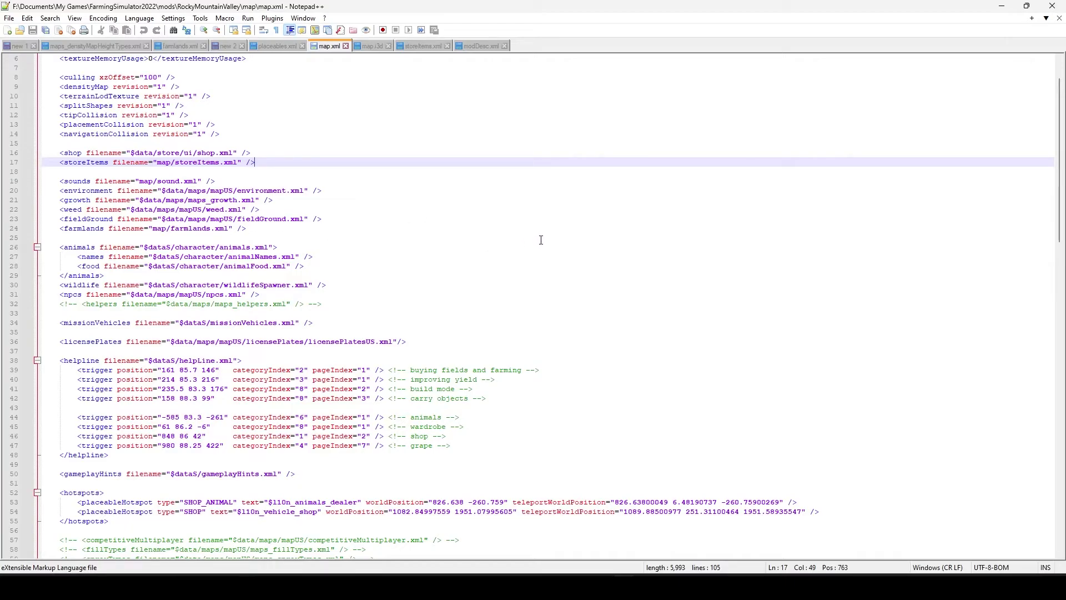
Step: Scroll map.xml down to its ground type mappings, then switch to placeables.xml
scroll(541, 240, down, 2)
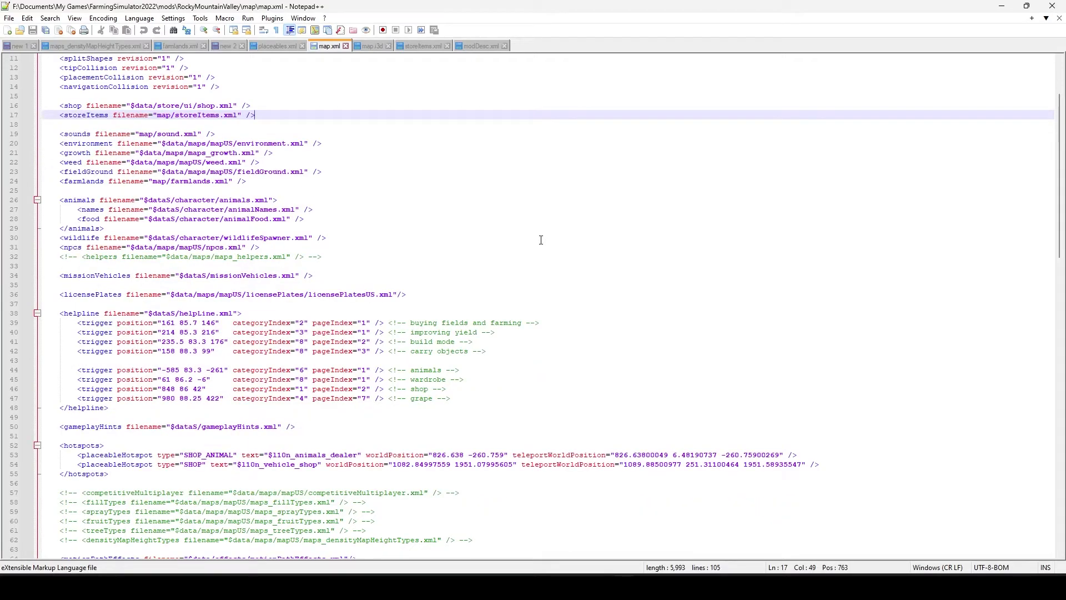
scroll(541, 240, down, 3)
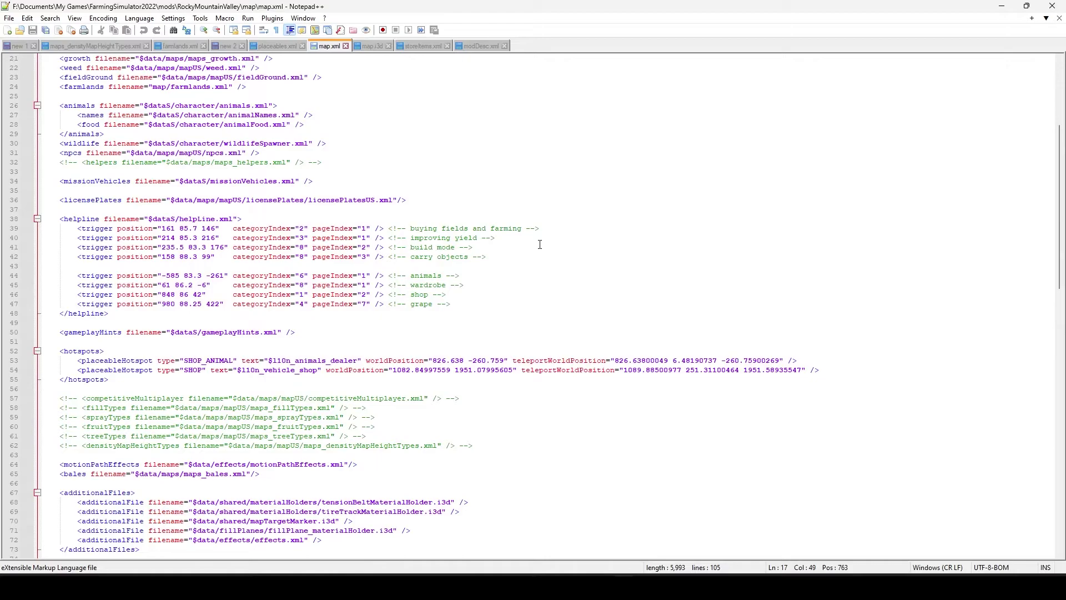
scroll(540, 244, down, 15)
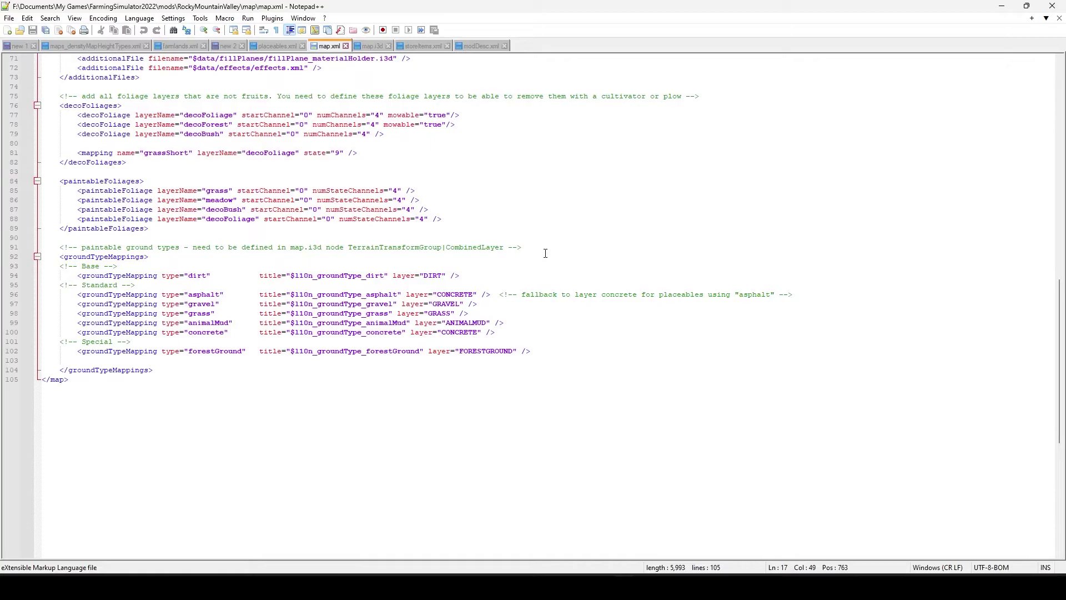
scroll(545, 253, up, 3)
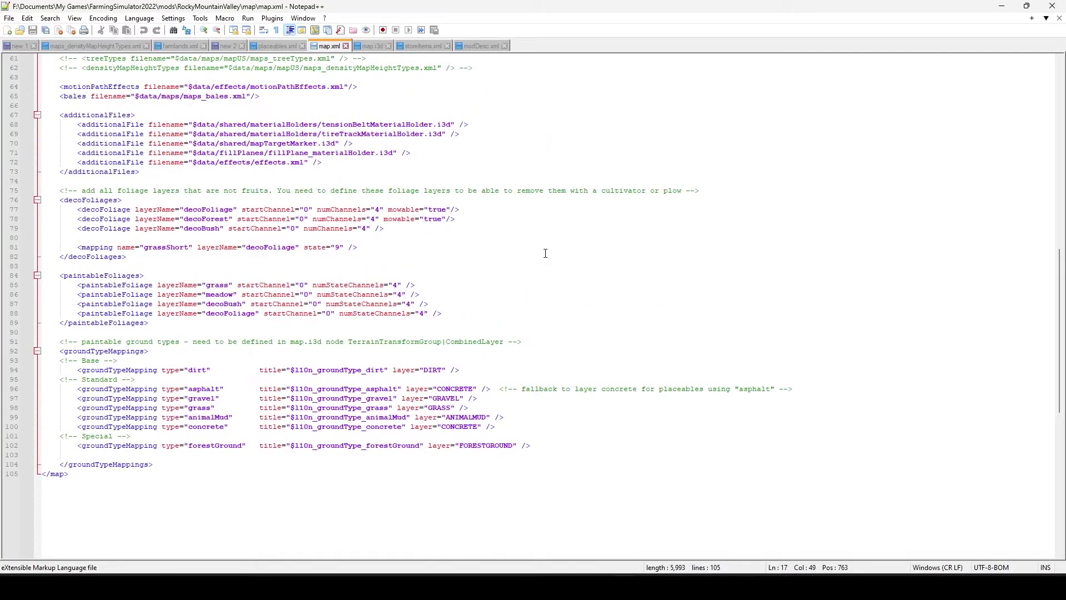
scroll(545, 253, down, 2)
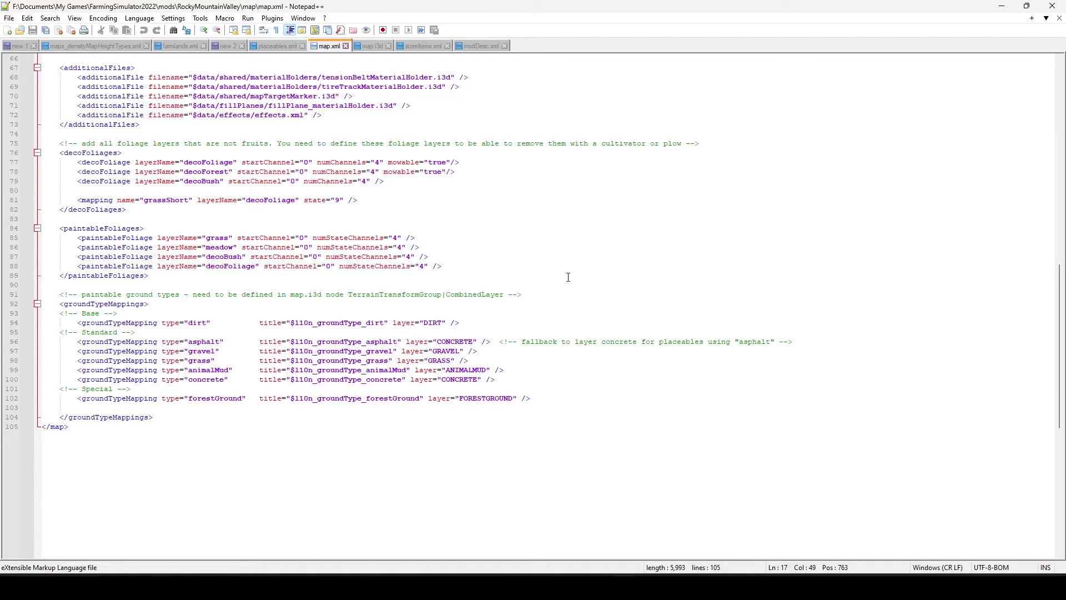
click(277, 45)
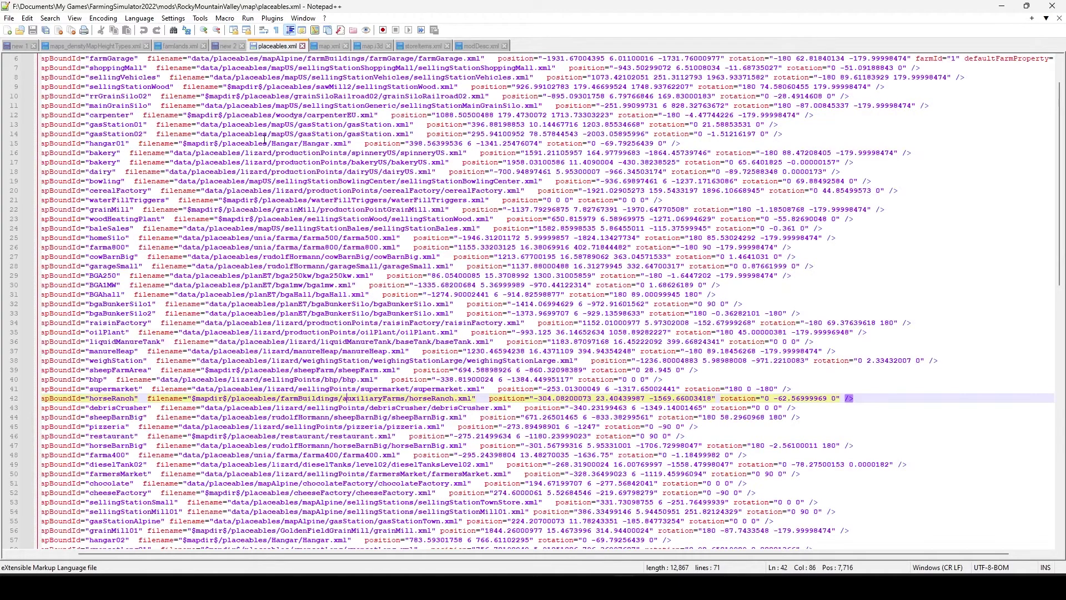
scroll(593, 290, up, 2)
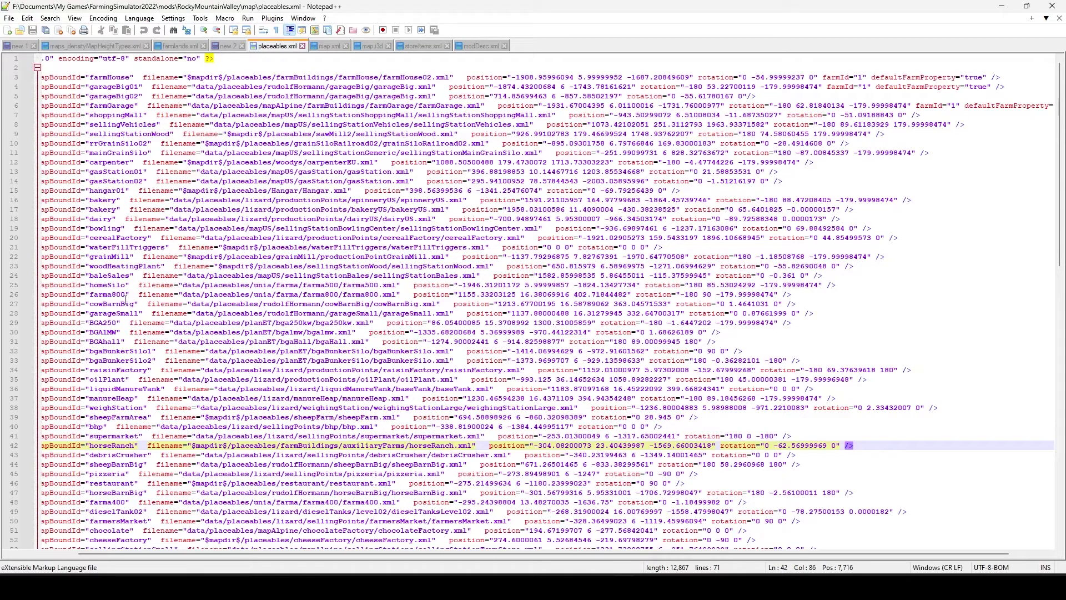
scroll(259, 347, down, 7)
scroll(255, 369, up, 7)
scroll(278, 311, down, 5)
scroll(294, 369, up, 5)
scroll(272, 476, down, 2)
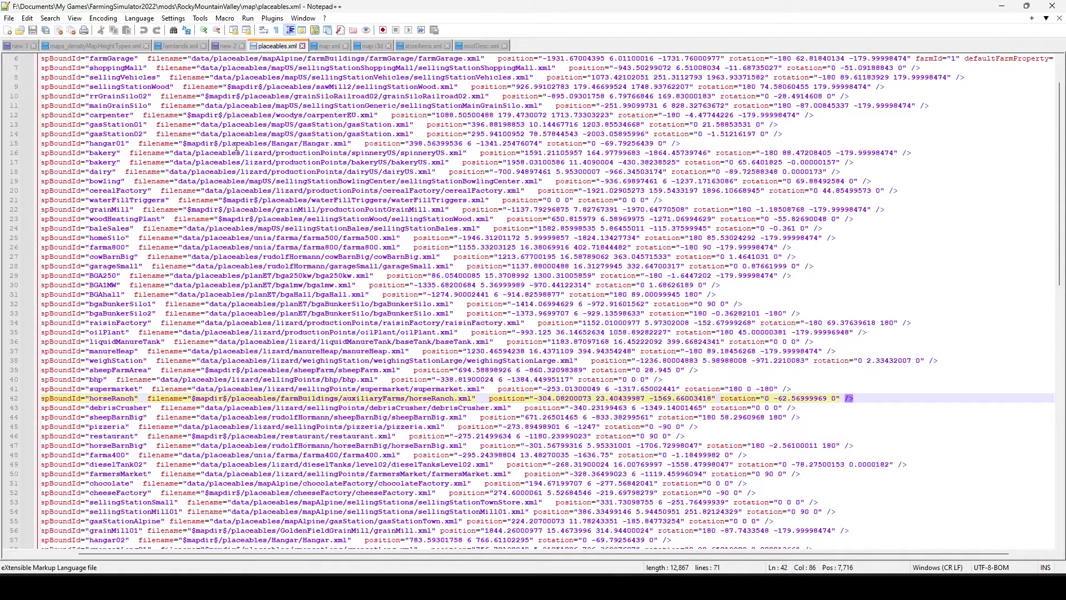
Step: View farmlands.xml line 14, where farmland 11 has priceScale 0 and is hidden as a BGA
click(178, 46)
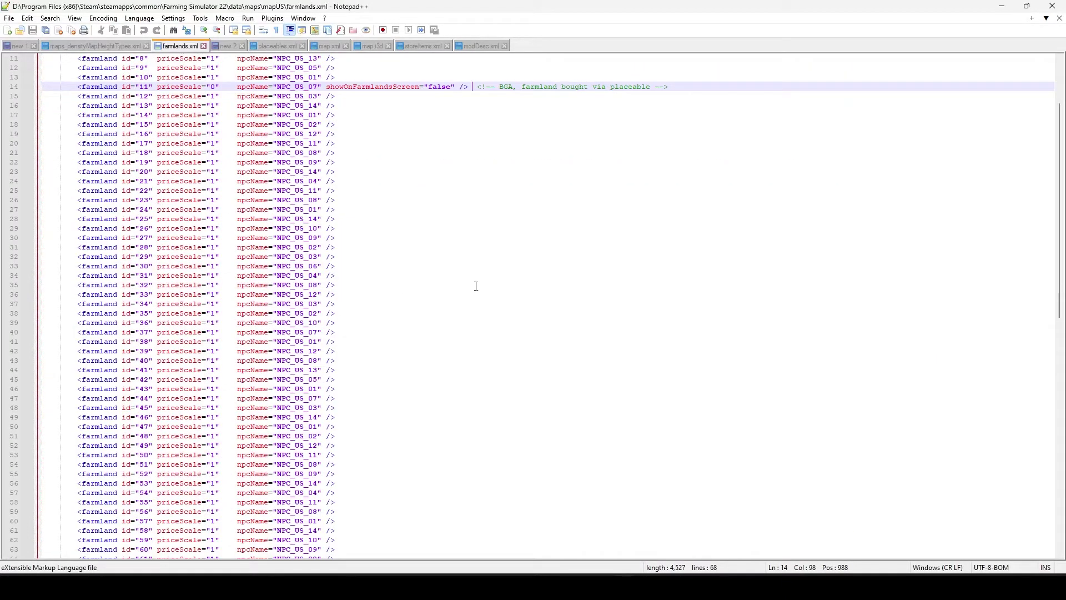
scroll(461, 244, down, 7)
scroll(461, 245, up, 10)
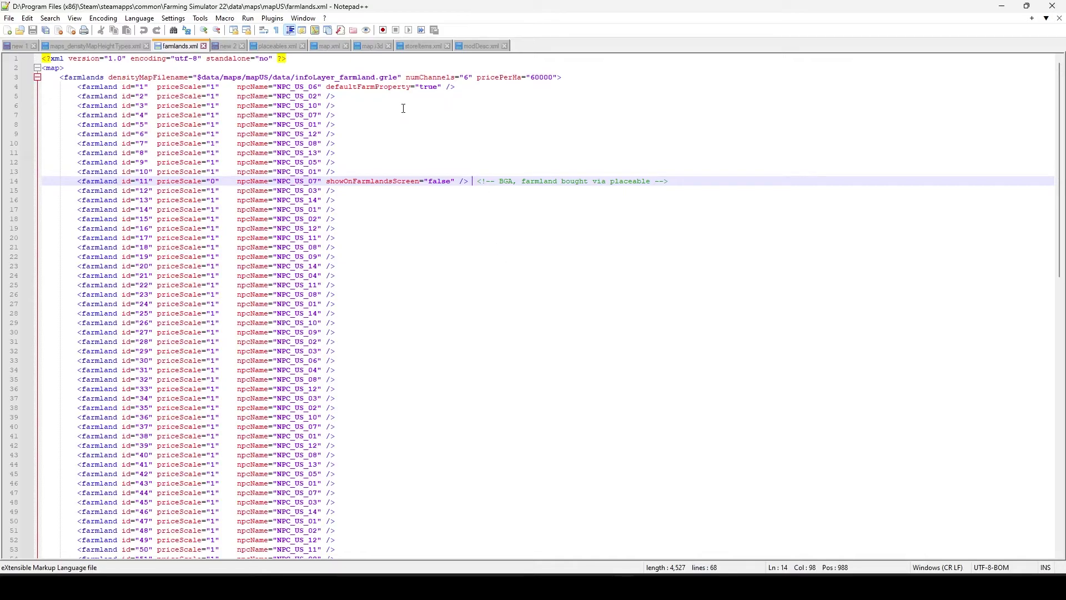
Step: Scroll up through map.i3d's placeable texture File paths, then bring the folder windows forward
click(371, 46)
scroll(500, 233, up, 10)
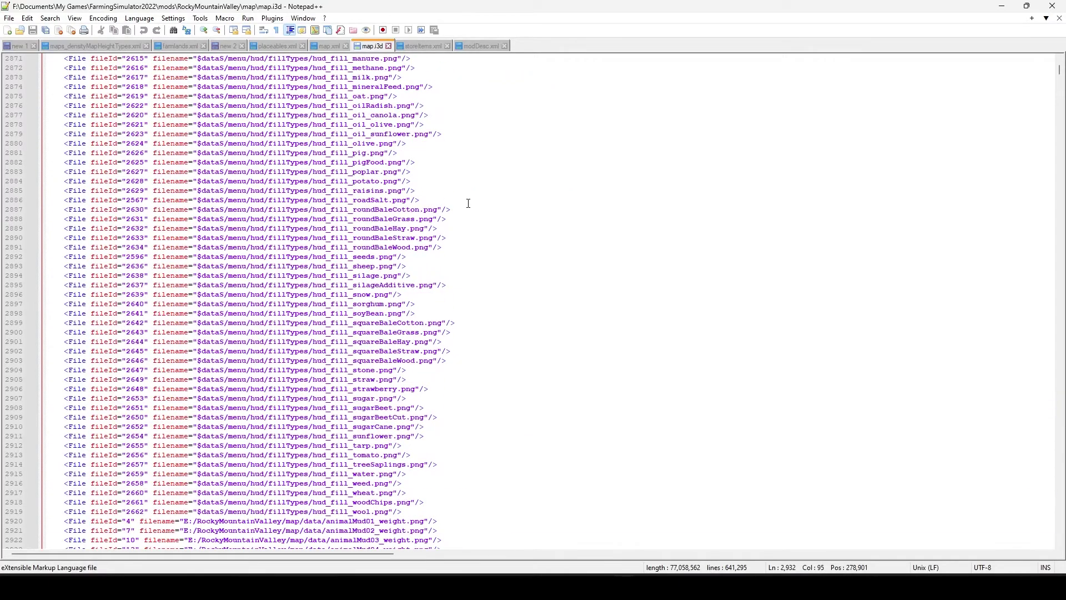
scroll(524, 267, up, 20)
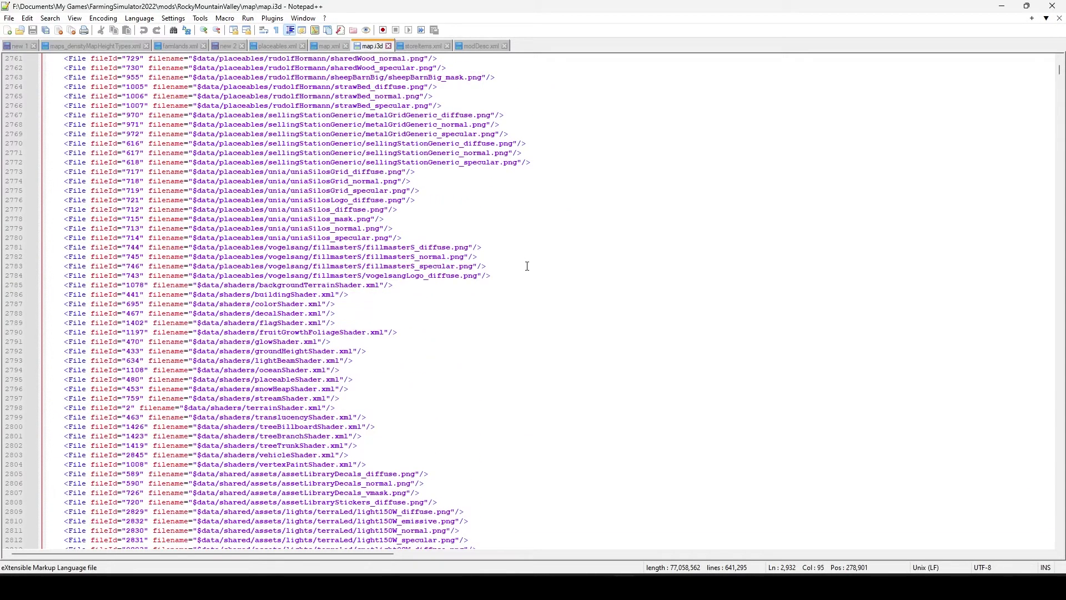
scroll(527, 267, up, 15)
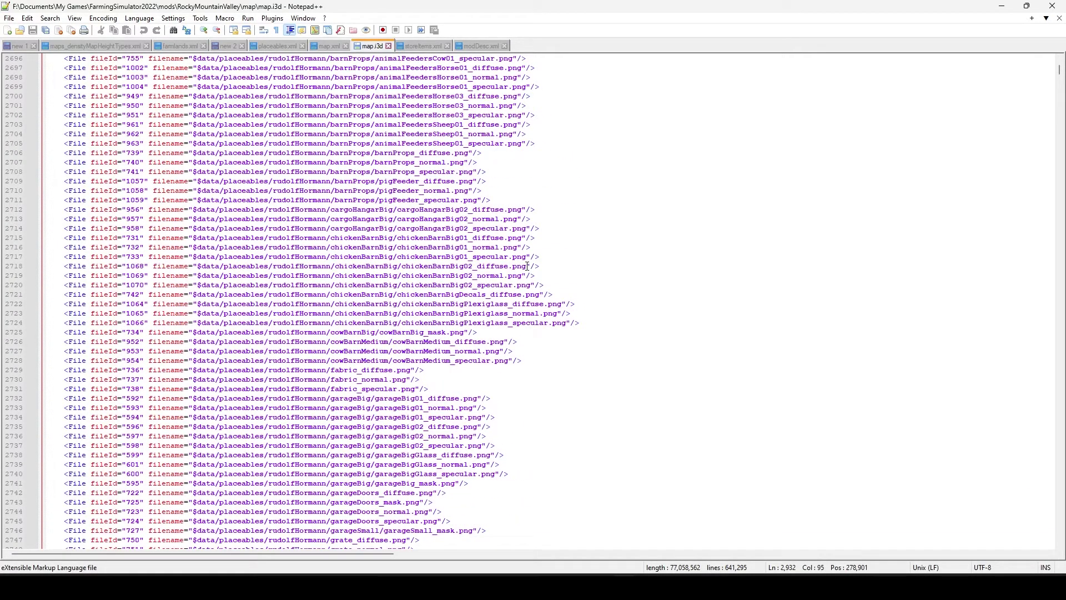
scroll(507, 180, up, 15)
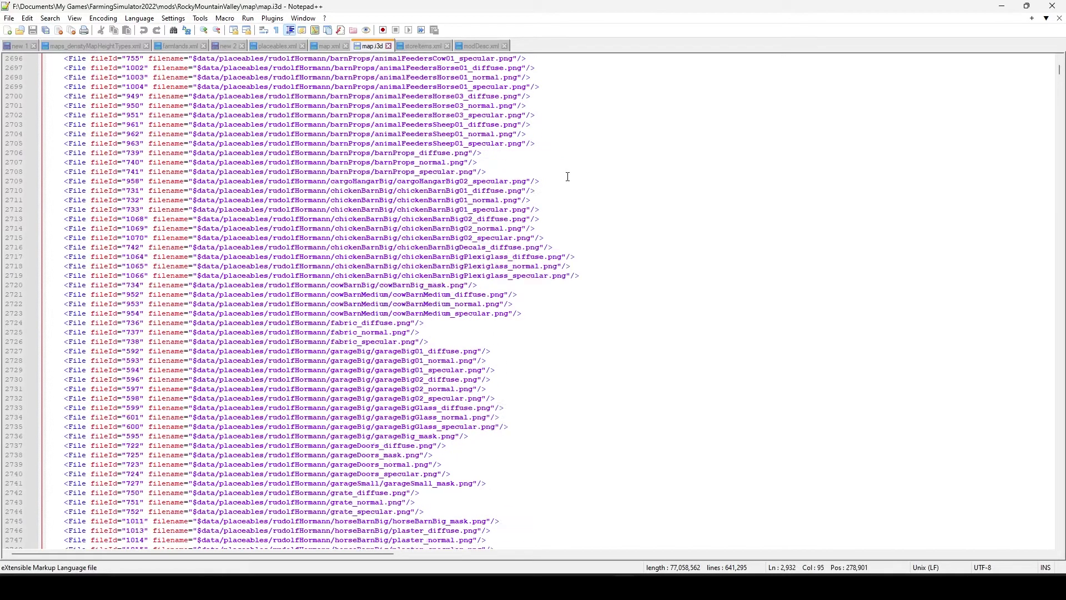
scroll(580, 215, up, 10)
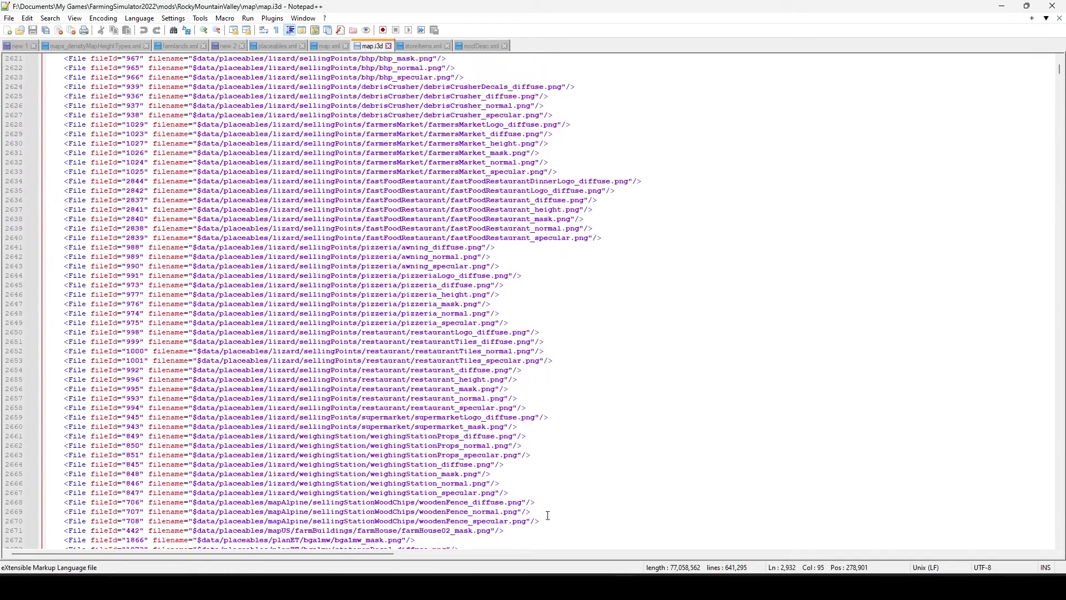
mouse_move(505, 587)
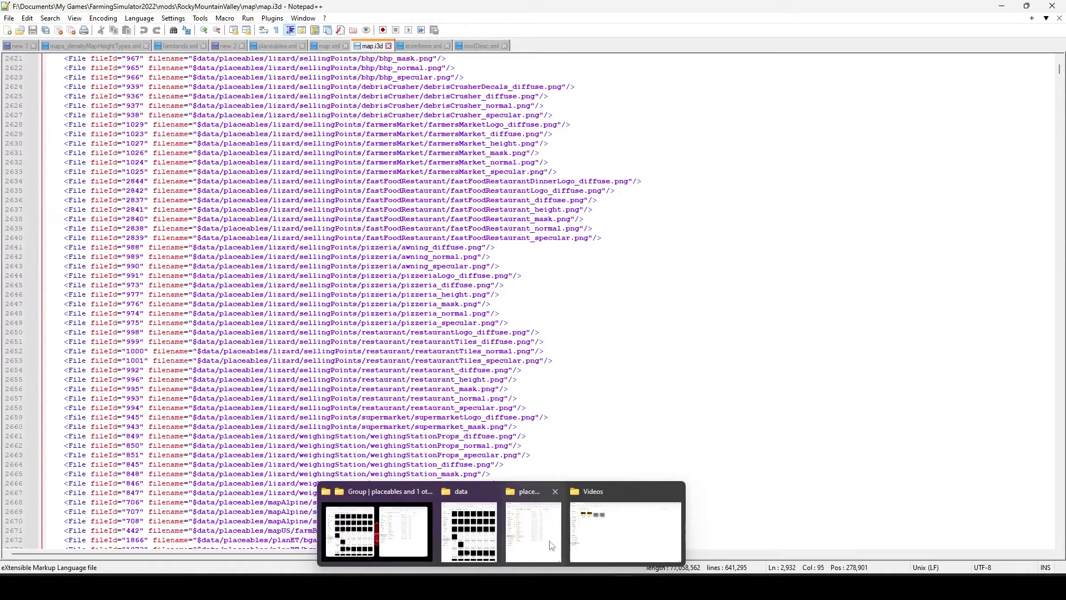
click(411, 527)
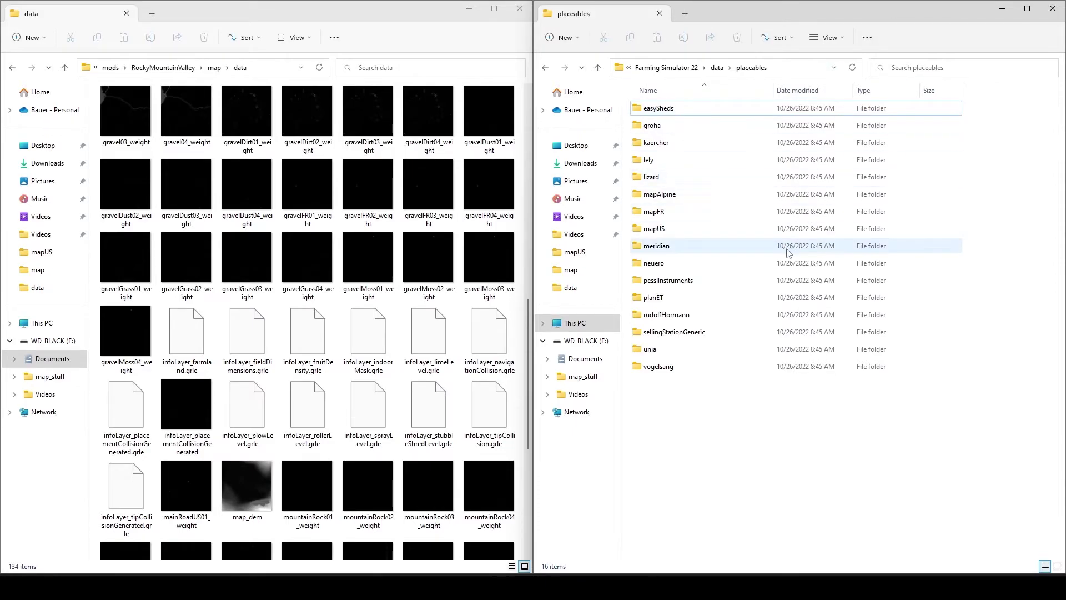
Step: Scroll the data folder to the top and minimize Notepad++ to reveal both folder windows
drag(529, 347, 549, 84)
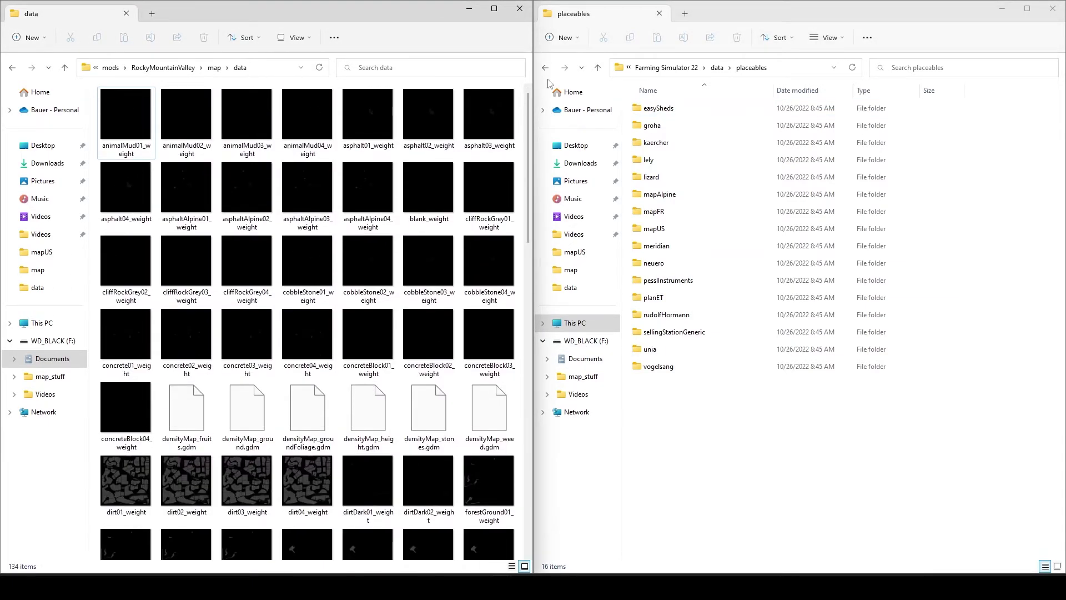
mouse_move(625, 572)
click(639, 556)
click(623, 570)
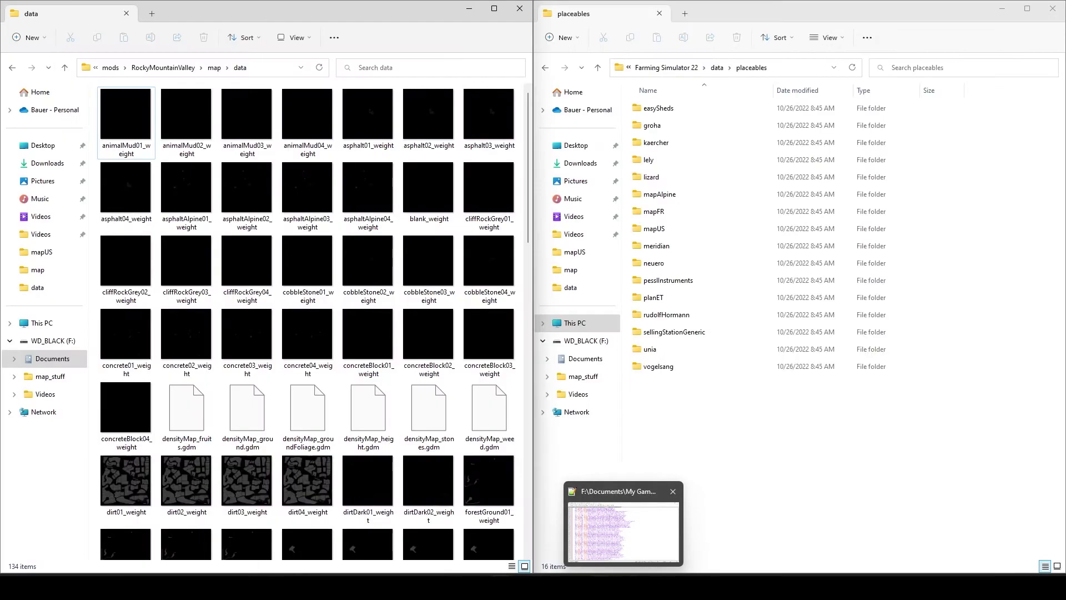